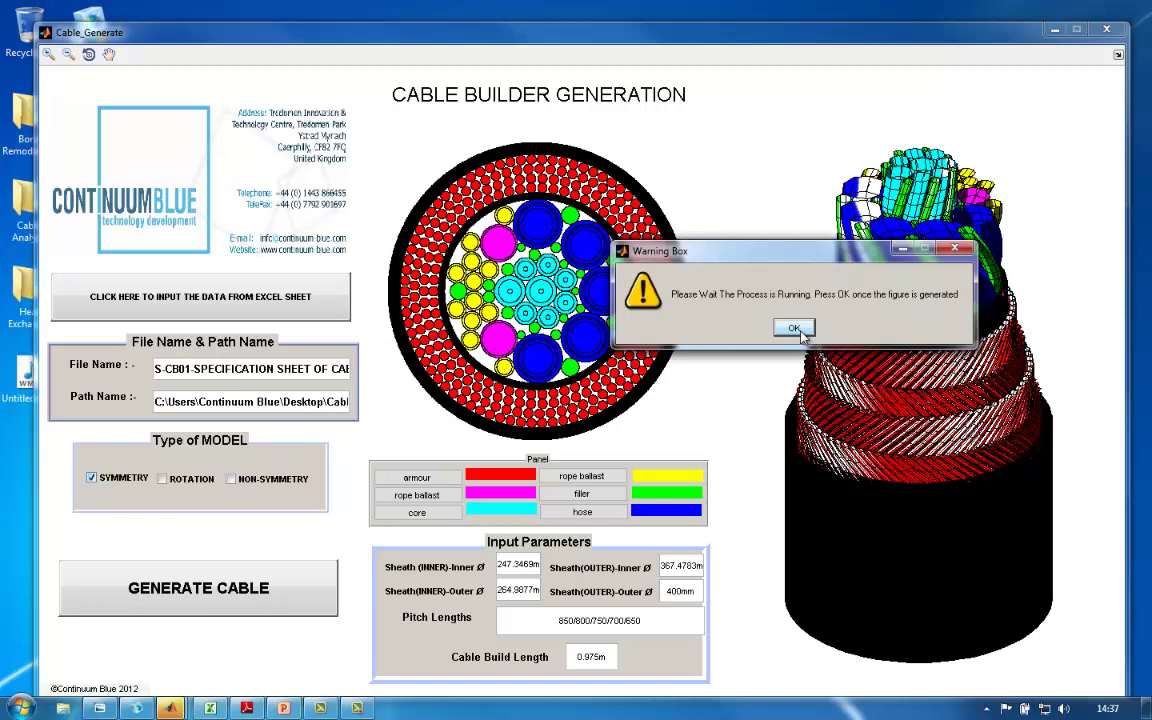
- Acknowledge the running-process warning and generate the cable with the Symmetry model type
{"action": "left_click", "coordinate": [797, 330]}
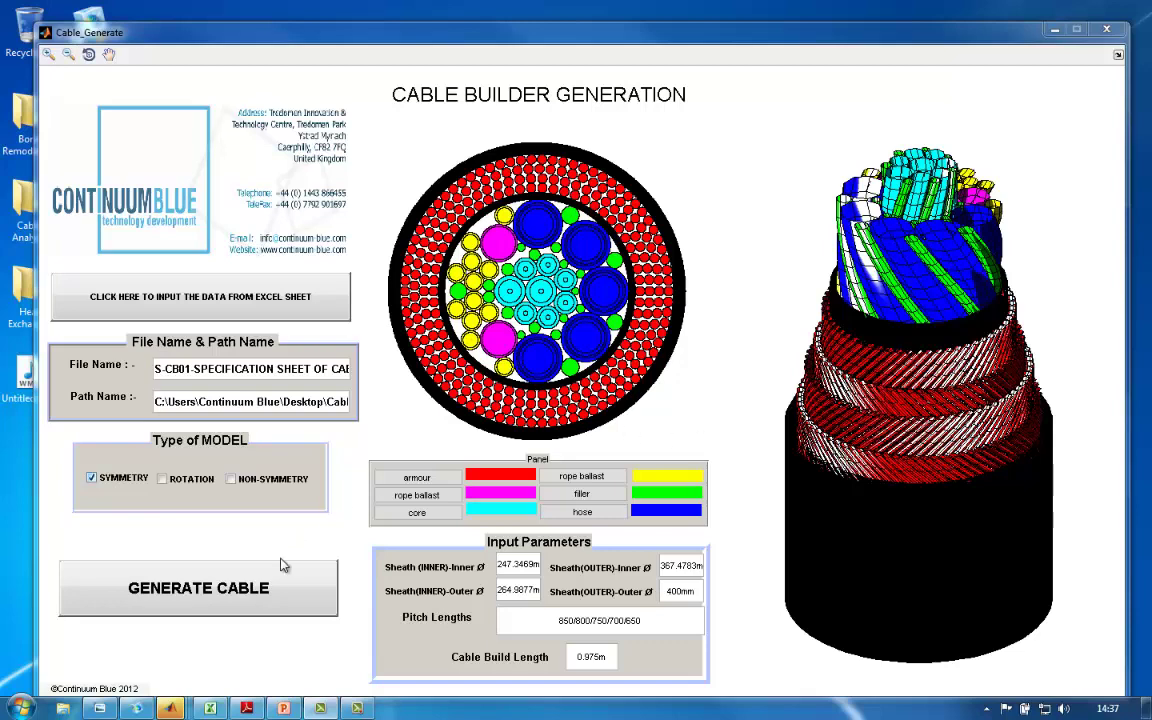
{"action": "left_click", "coordinate": [268, 591]}
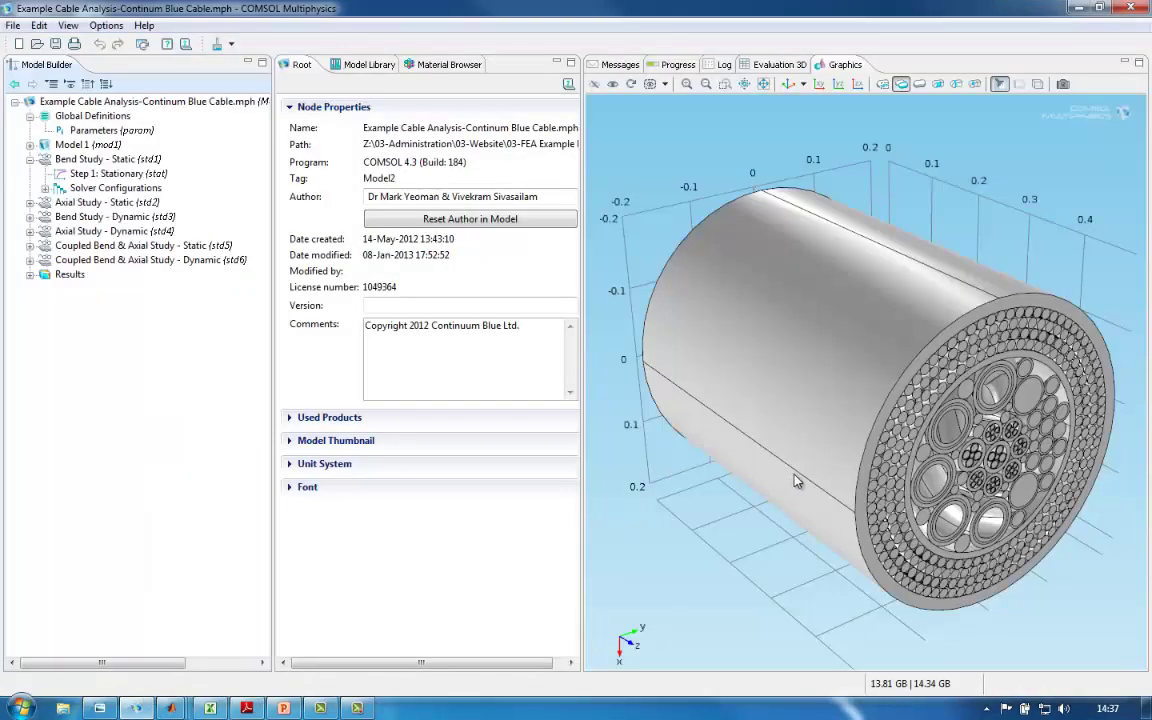
- In COMSOL Multiphysics, inspect the cable's cross-section end and review the global parameters through to the end of the list
{"action": "left_click_drag", "start_coordinate": [796, 482], "coordinate": [757, 459]}
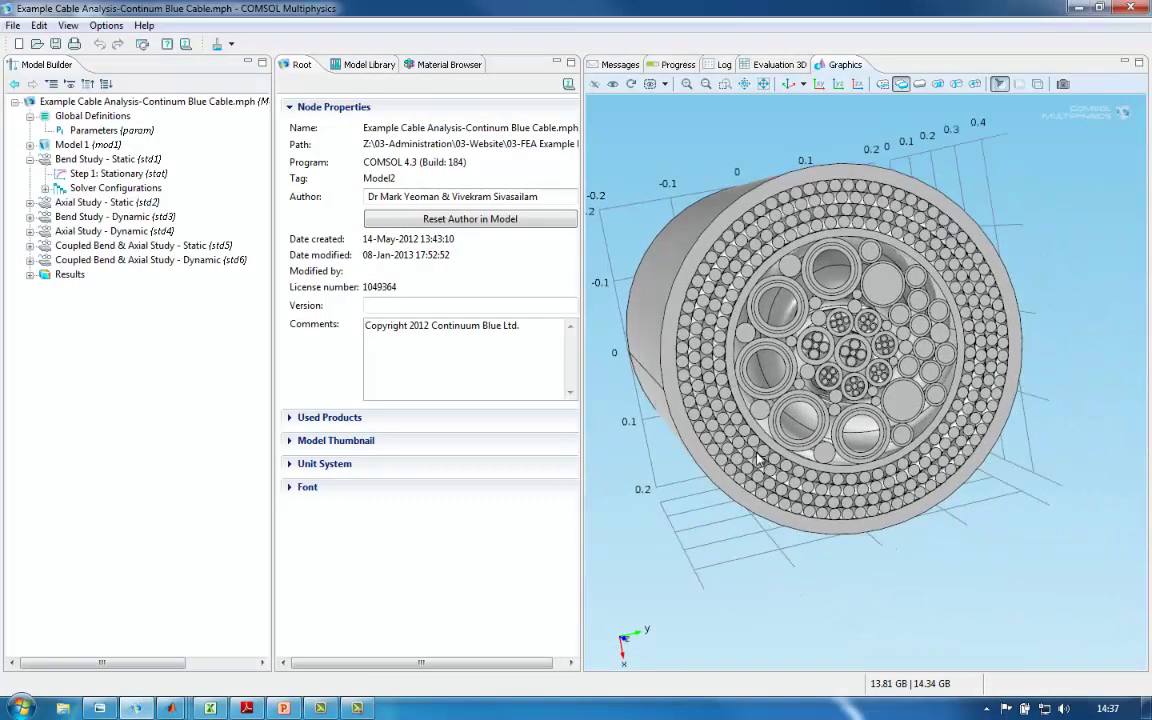
{"action": "left_click", "coordinate": [96, 131]}
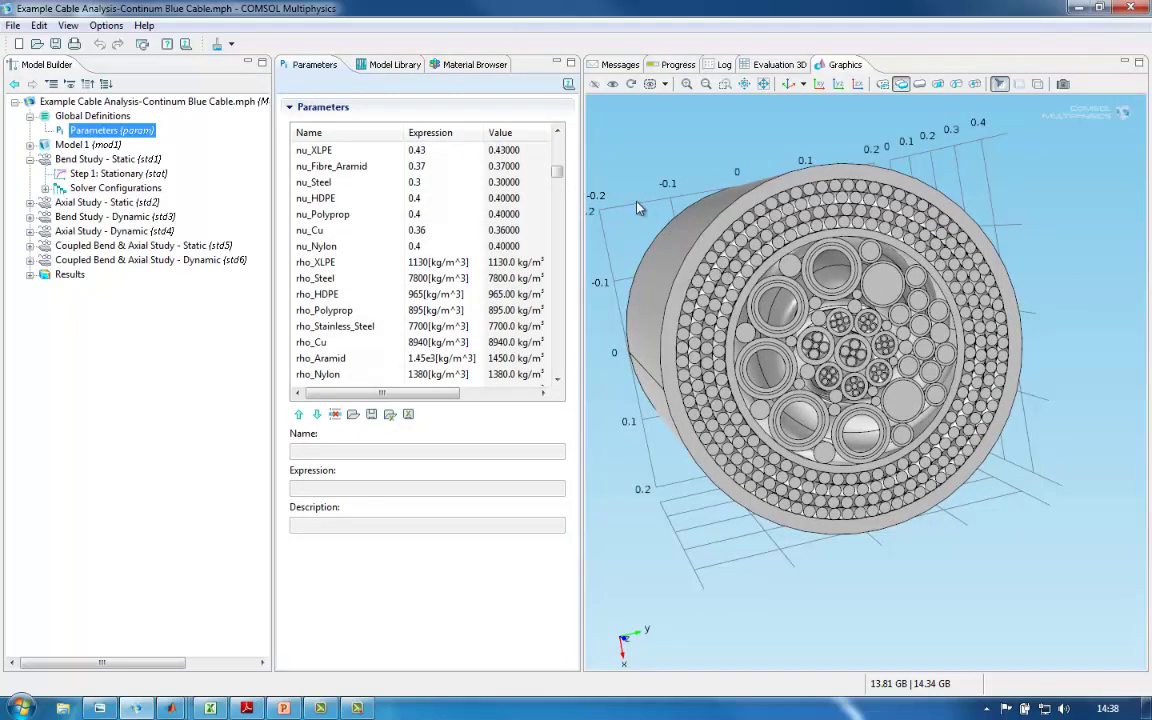
{"action": "left_click_drag", "start_coordinate": [563, 177], "coordinate": [561, 372]}
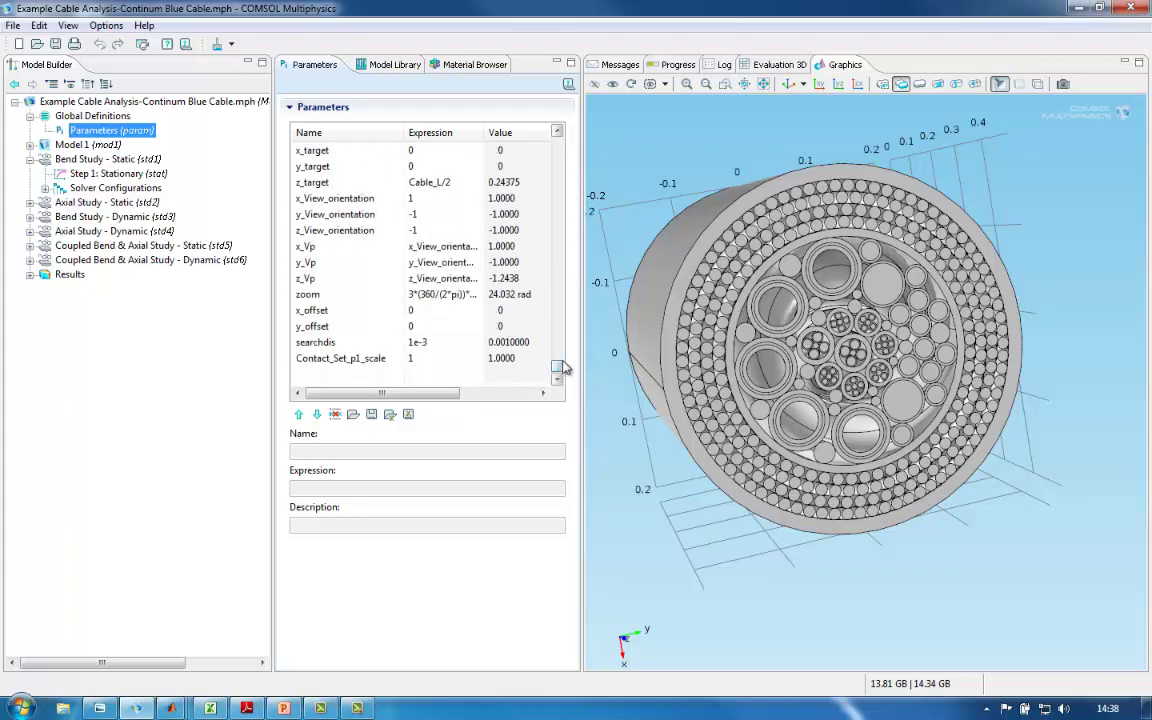
- Expand Model 1's definitions and look through all of its probes and selections
{"action": "left_click", "coordinate": [31, 145]}
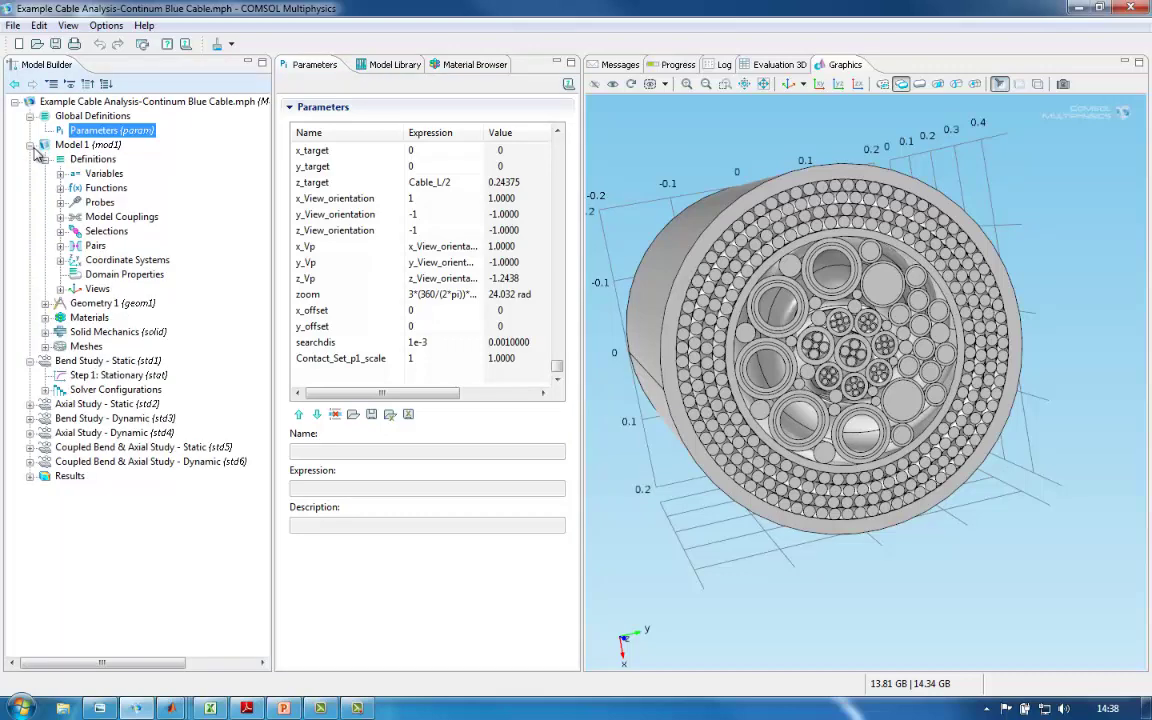
{"action": "left_click", "coordinate": [60, 202]}
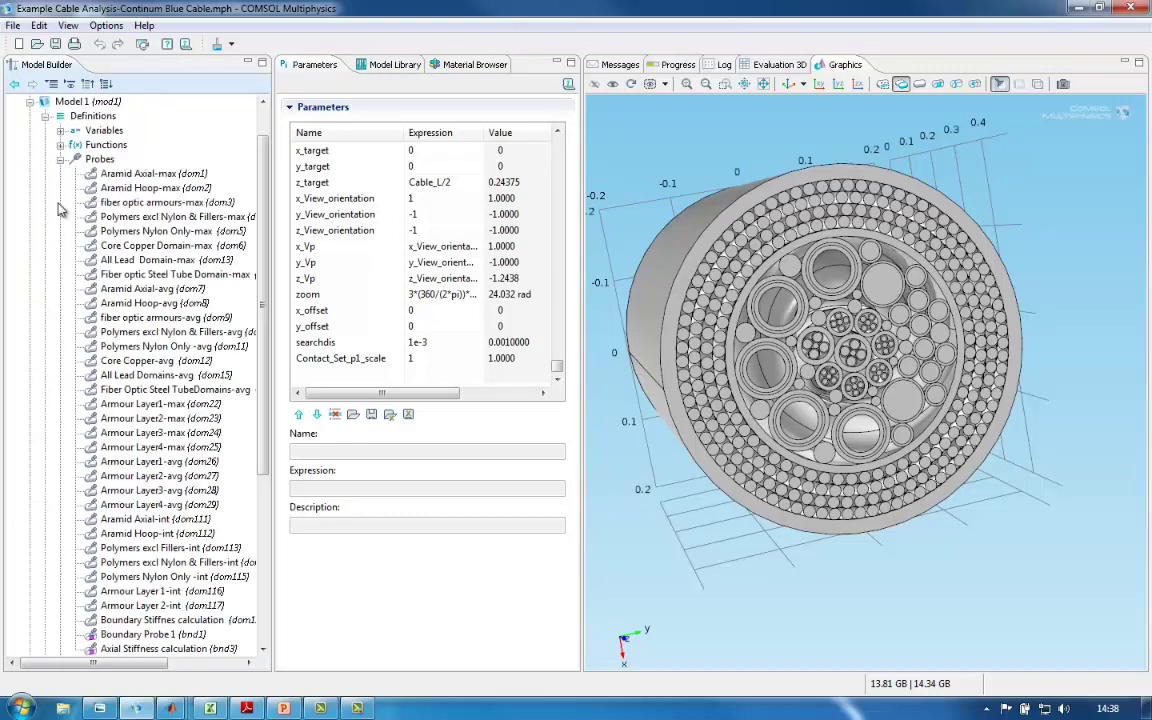
{"action": "left_click_drag", "start_coordinate": [264, 160], "coordinate": [260, 262]}
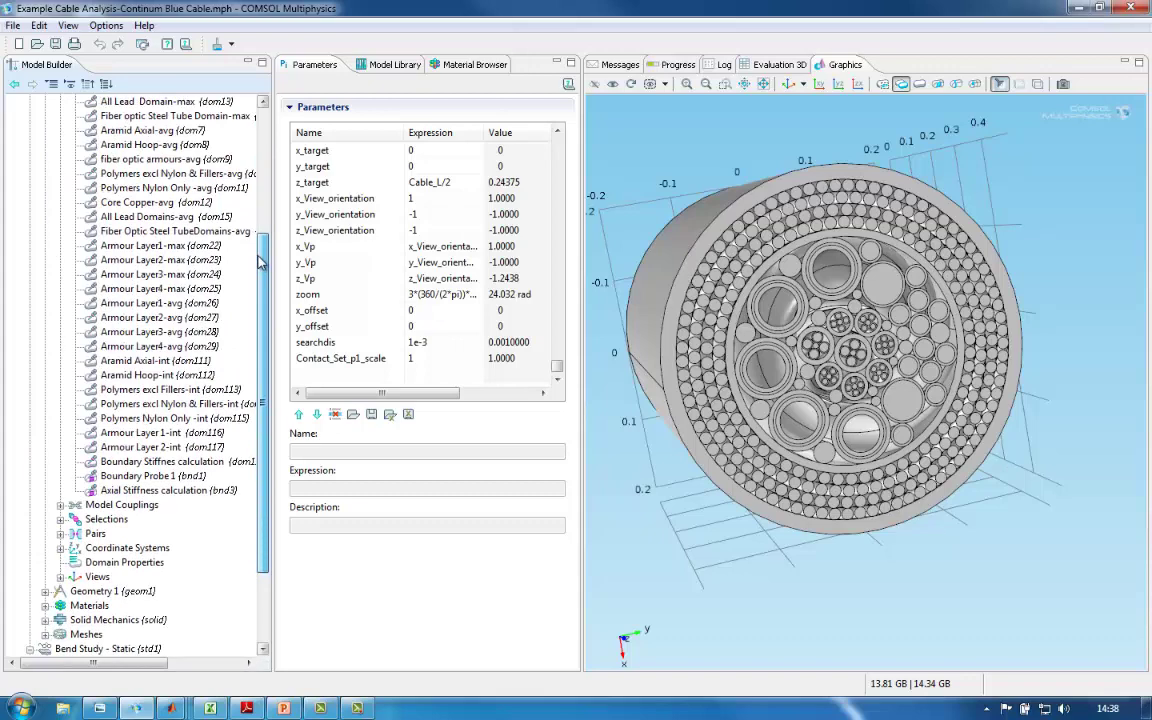
{"action": "left_click_drag", "start_coordinate": [260, 262], "coordinate": [259, 320]}
{"action": "left_click", "coordinate": [61, 418]}
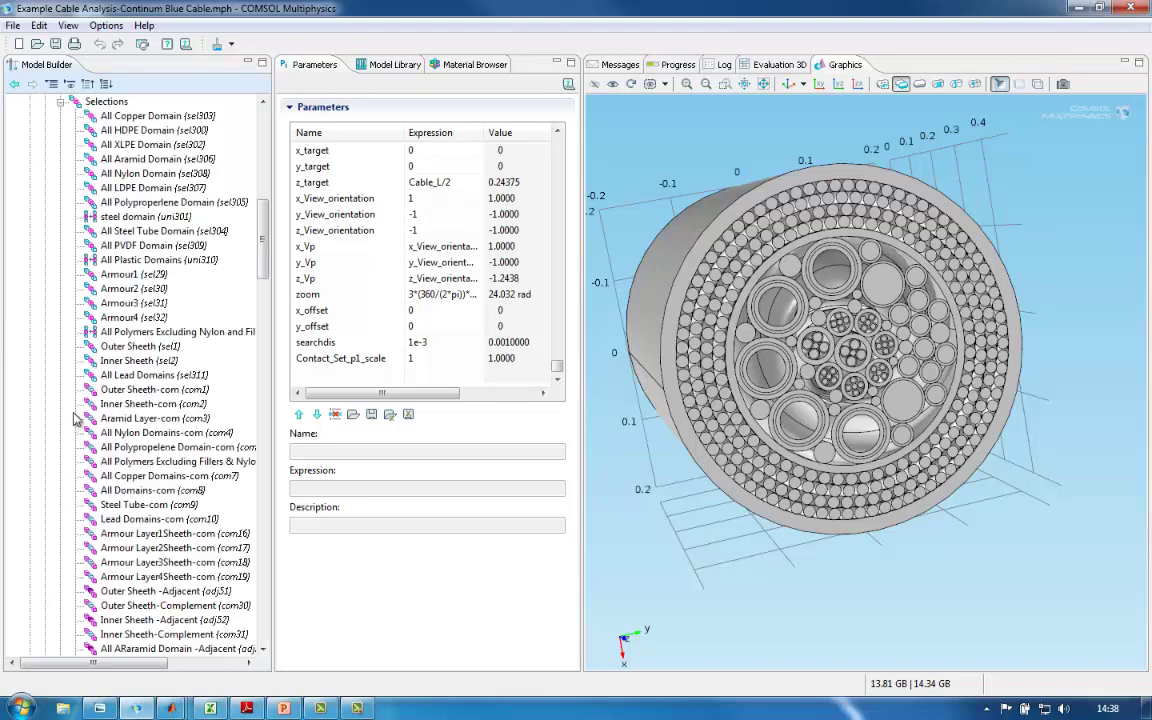
{"action": "left_click_drag", "start_coordinate": [254, 218], "coordinate": [231, 560]}
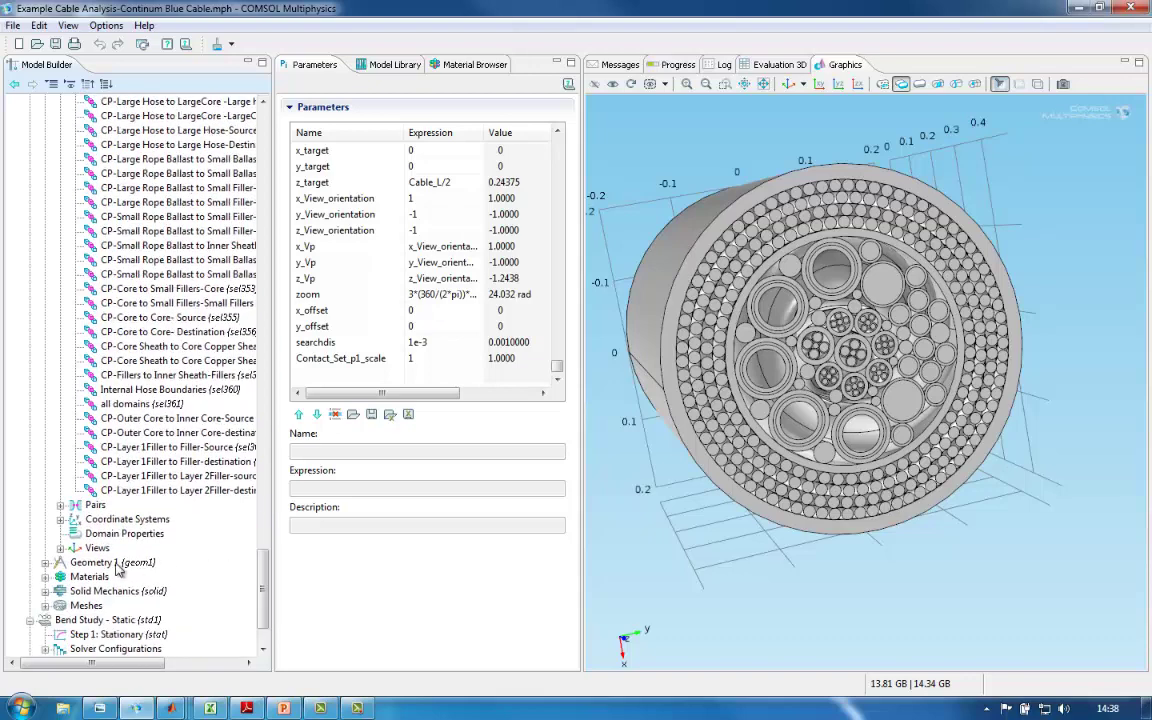
- Expand the model's materials and inspect the HDPE, Steel - Armours, XLPE and Copper conductor assignments
{"action": "left_click", "coordinate": [44, 578]}
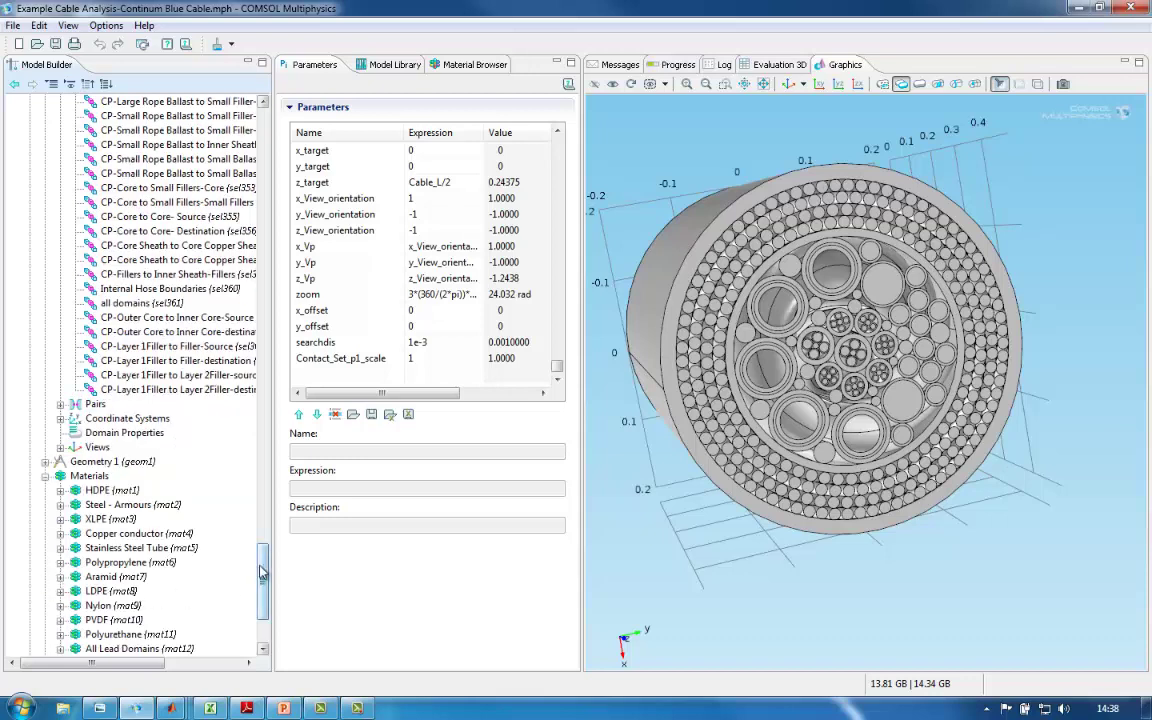
{"action": "scroll", "coordinate": [263, 583], "scroll_direction": "down", "scroll_amount": 4}
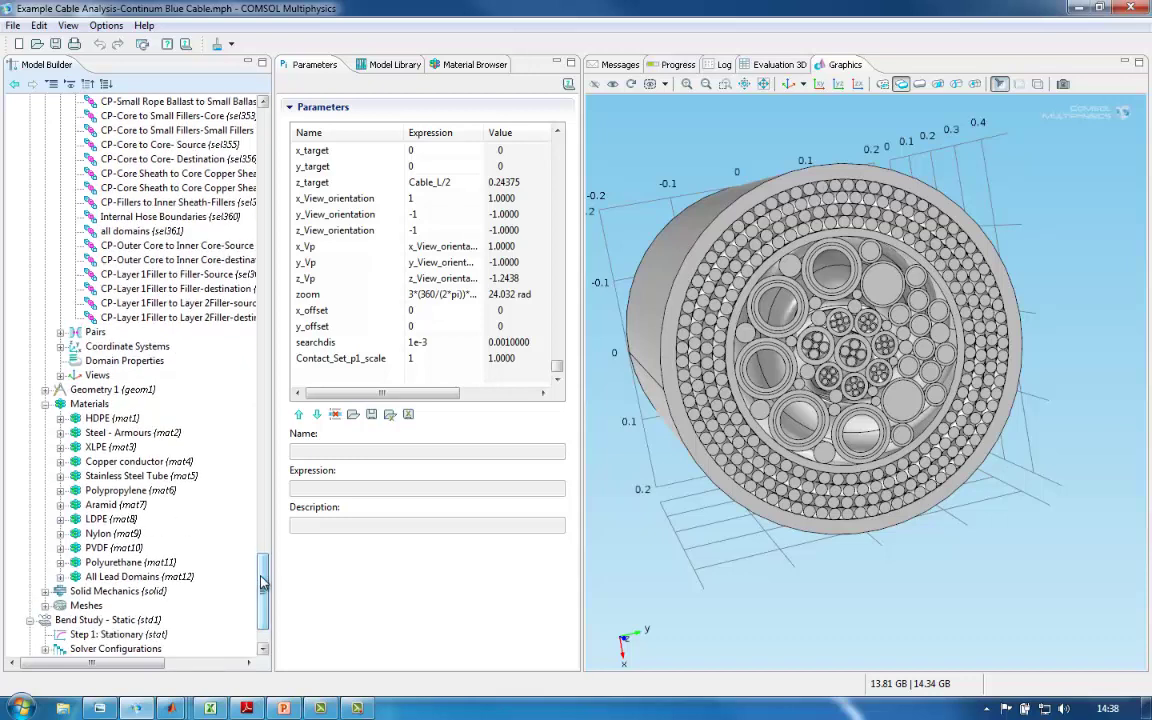
{"action": "left_click", "coordinate": [112, 419]}
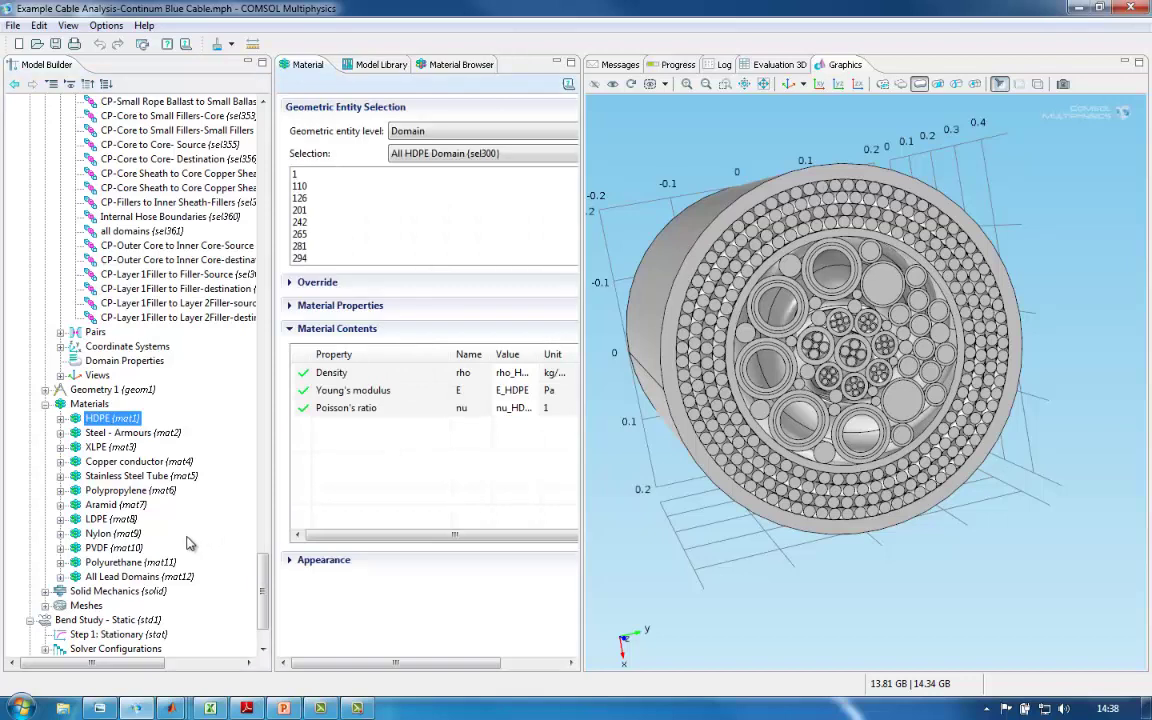
{"action": "left_click", "coordinate": [122, 435]}
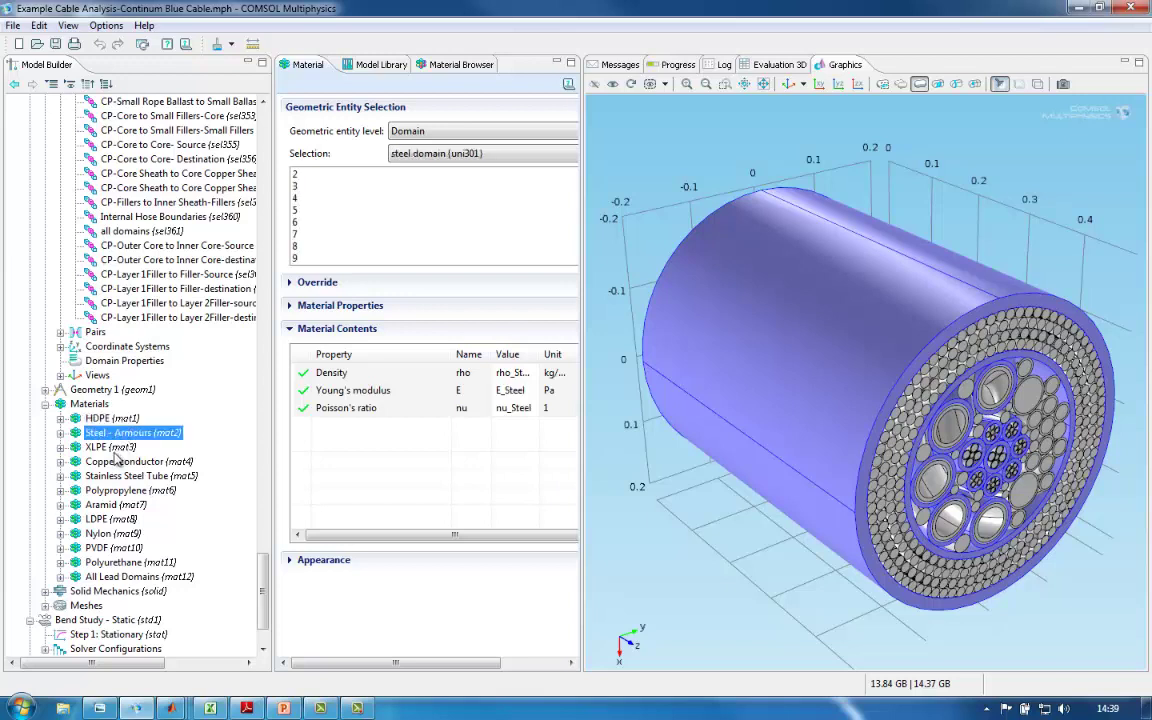
{"action": "left_click", "coordinate": [110, 447]}
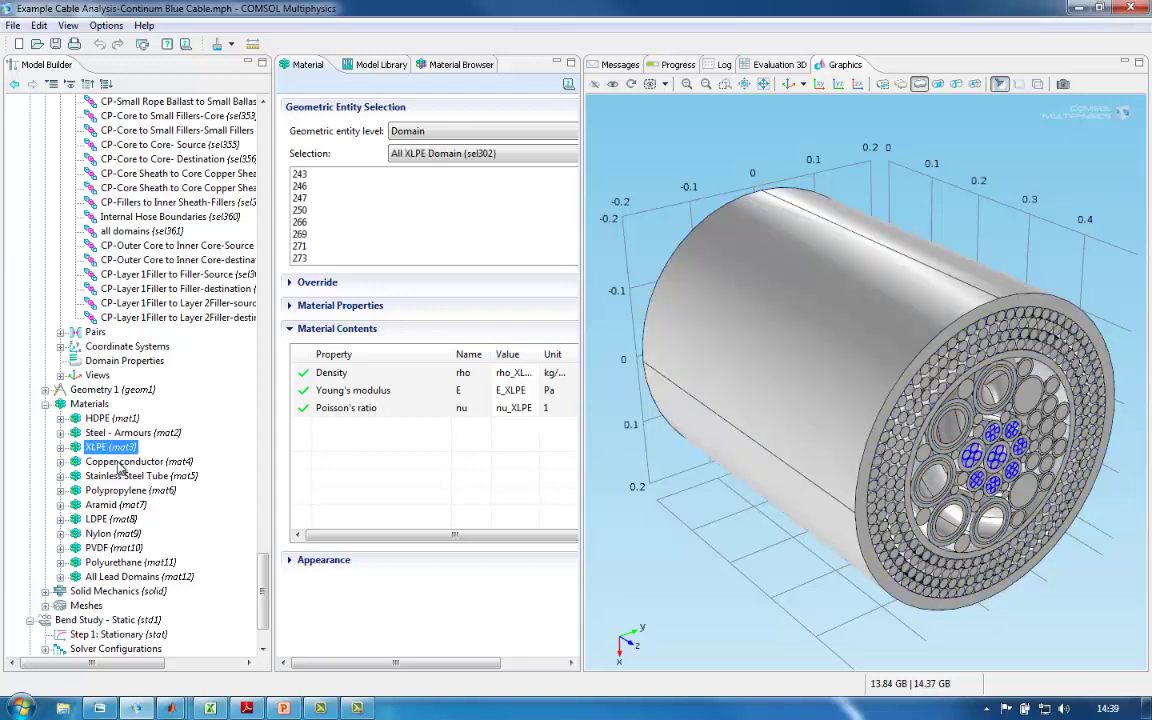
{"action": "left_click", "coordinate": [120, 462]}
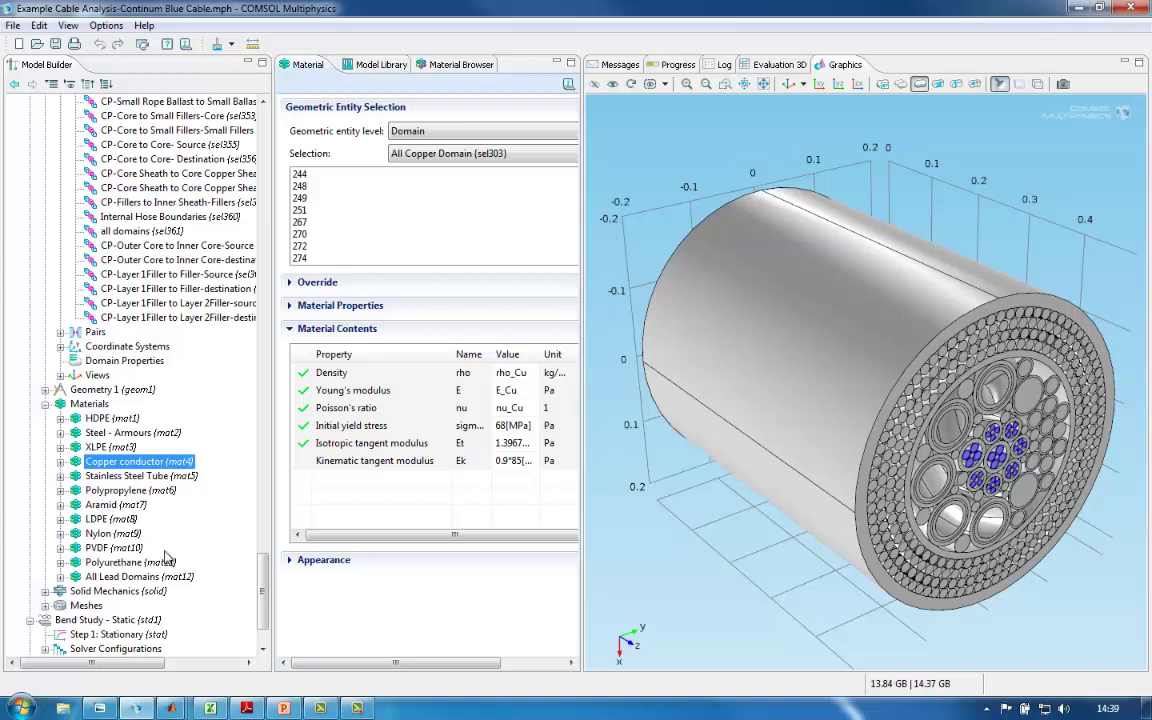
- Expand the meshes, display Mesh 1-Coarse Mesh and examine it on the cable's end face
{"action": "left_click", "coordinate": [45, 606]}
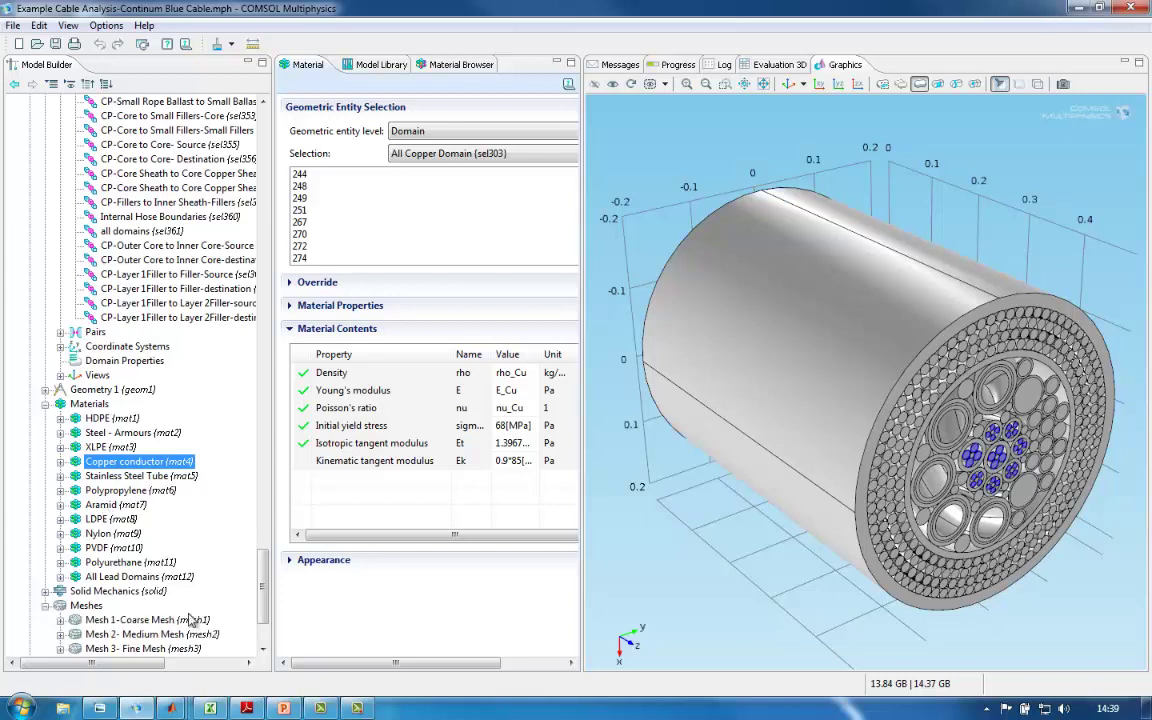
{"action": "scroll", "coordinate": [236, 550], "scroll_direction": "down", "scroll_amount": 3}
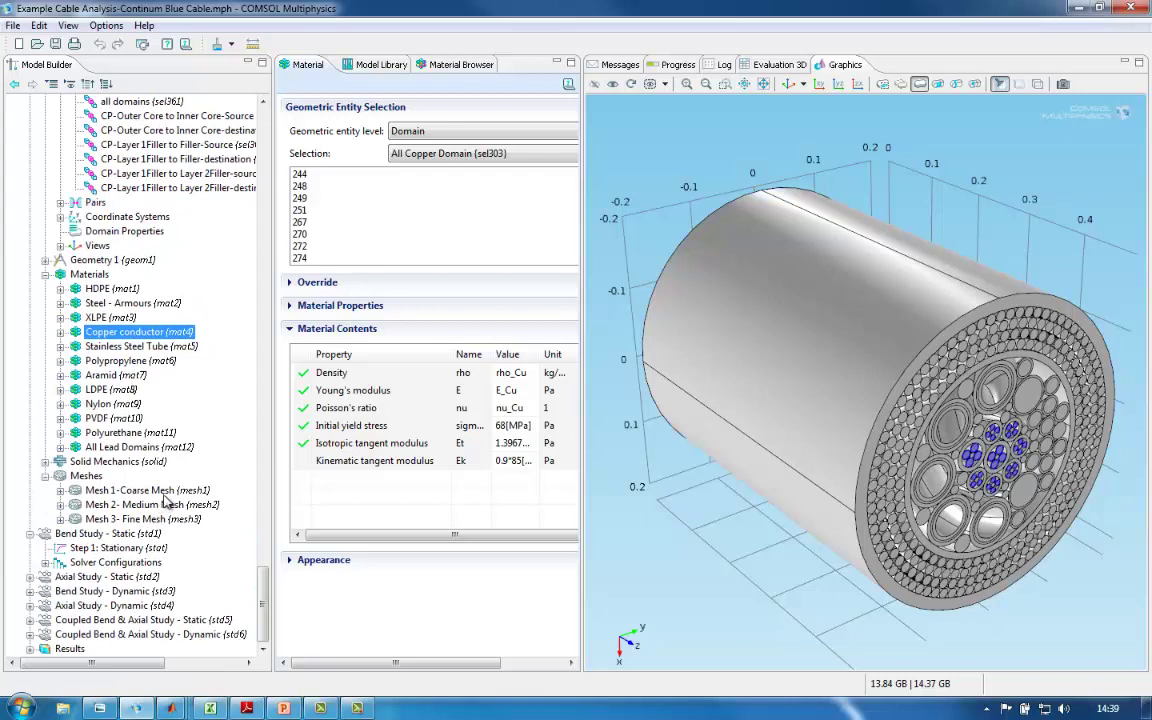
{"action": "left_click", "coordinate": [160, 490]}
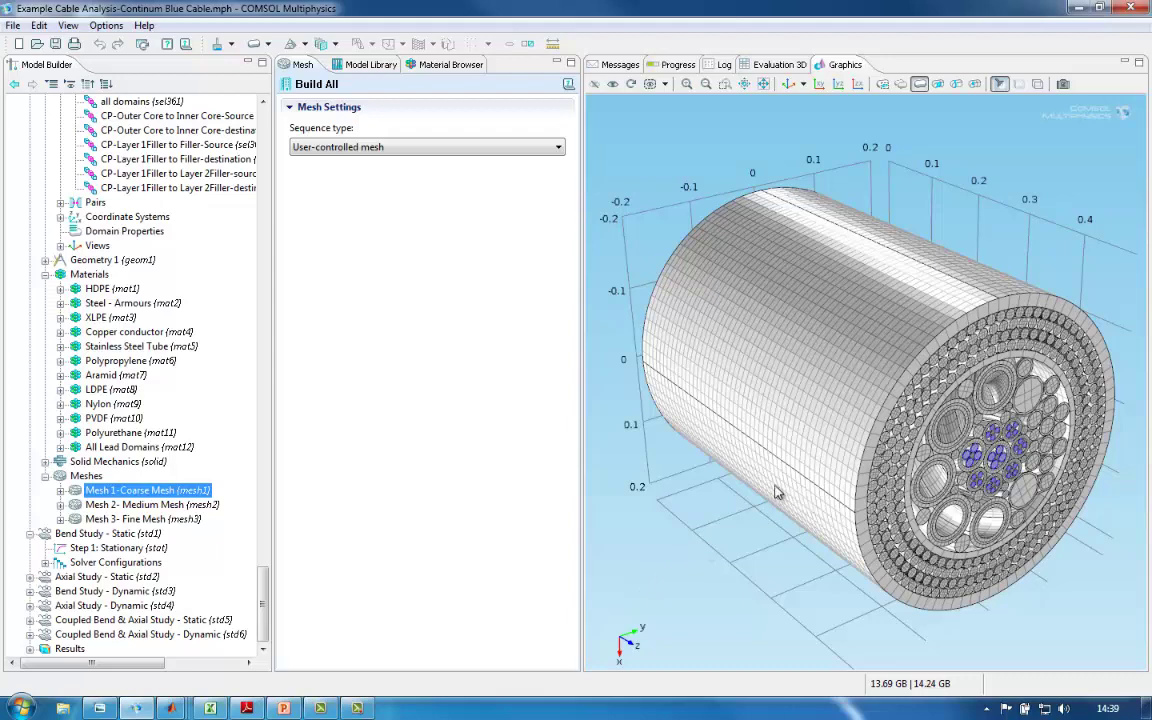
{"action": "left_click_drag", "start_coordinate": [775, 490], "coordinate": [620, 500]}
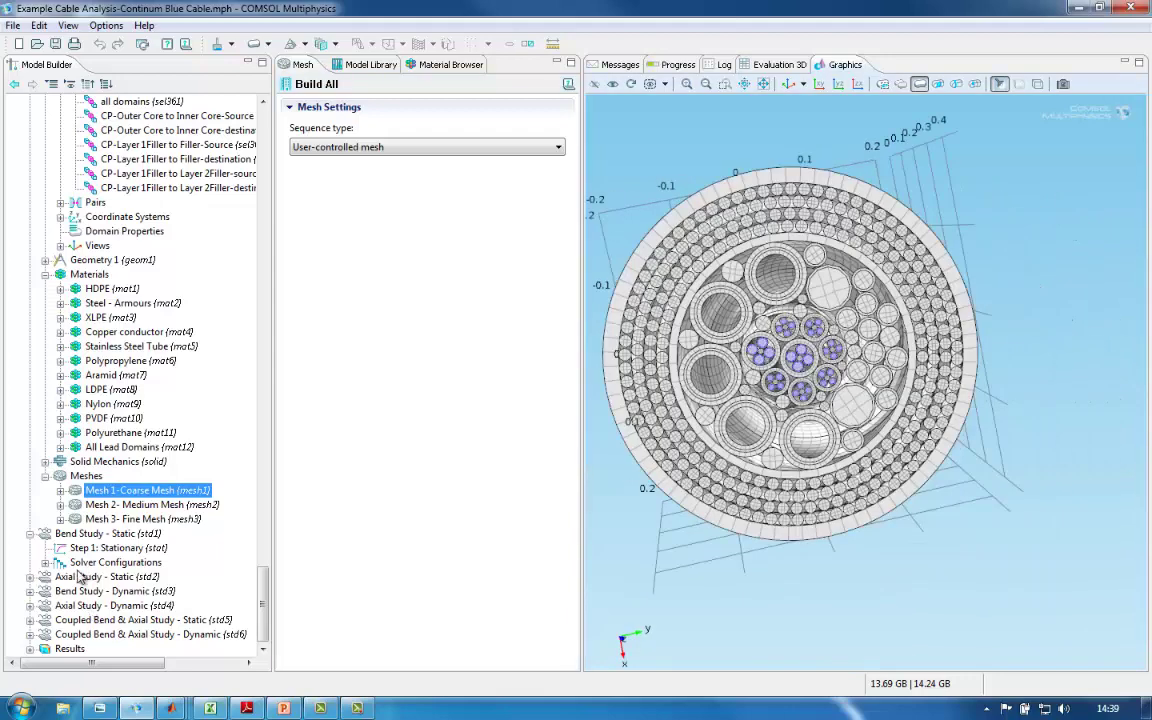
- Look through the static and dynamic bend, axial and coupled studies, and collapse Bend Study - Static
{"action": "left_click", "coordinate": [93, 535]}
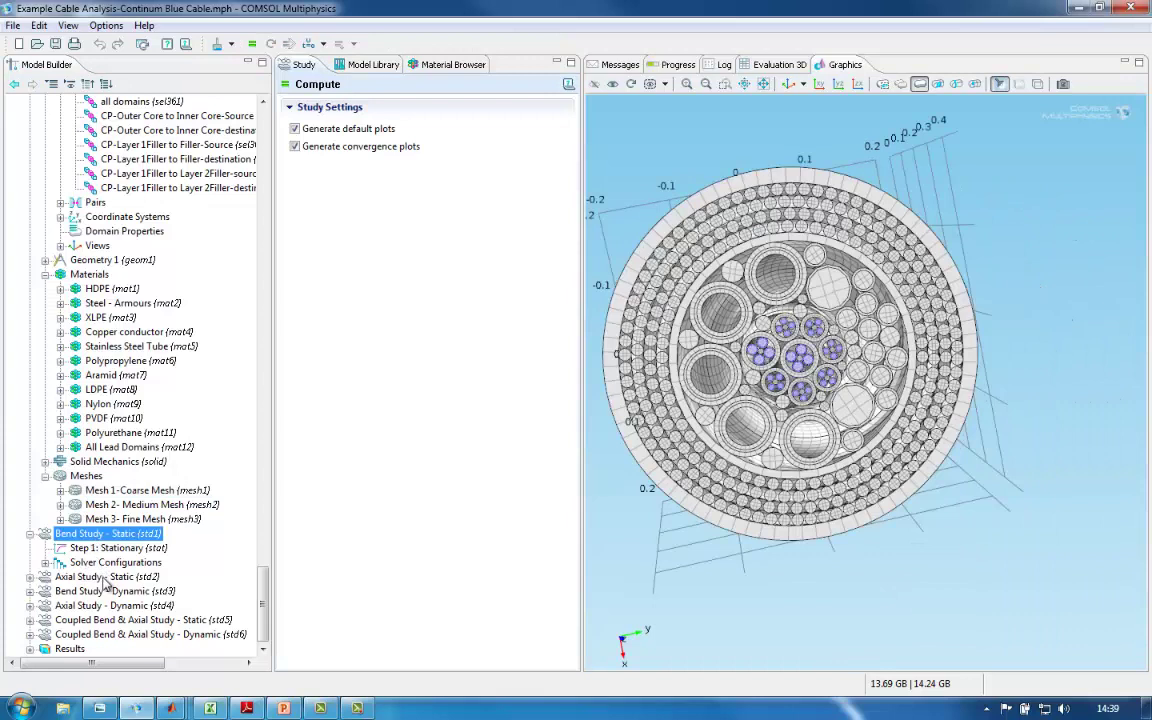
{"action": "left_click", "coordinate": [104, 579]}
{"action": "left_click", "coordinate": [110, 591]}
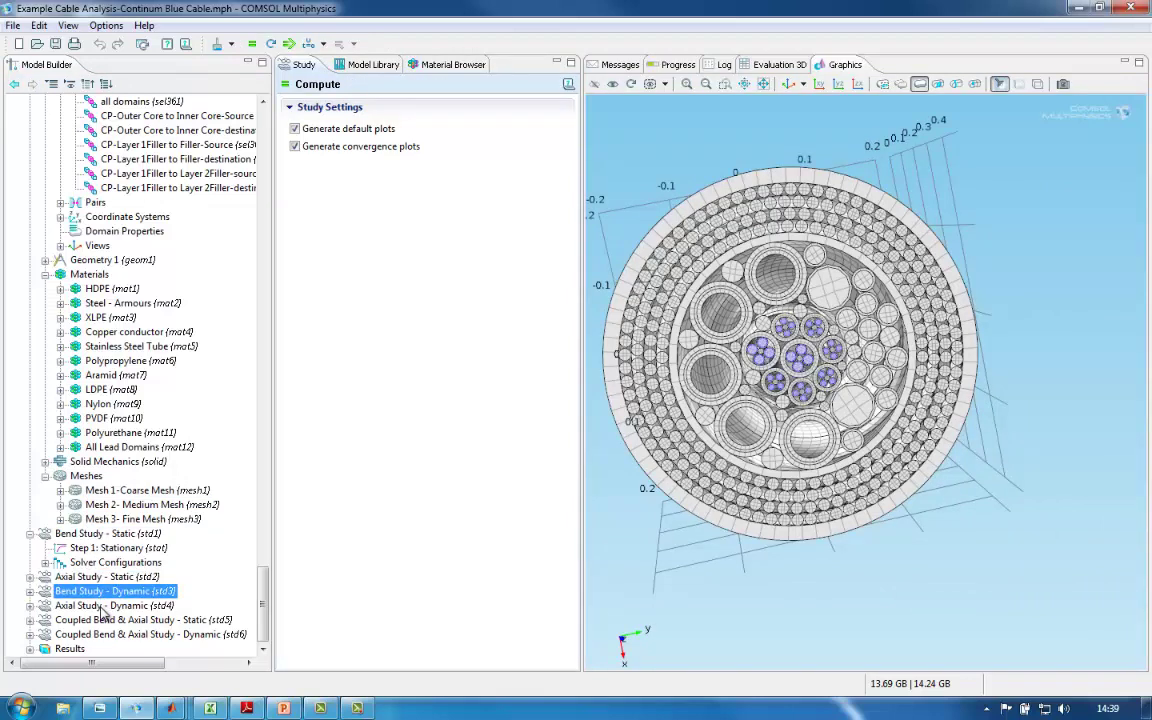
{"action": "left_click", "coordinate": [120, 605]}
{"action": "left_click", "coordinate": [170, 620]}
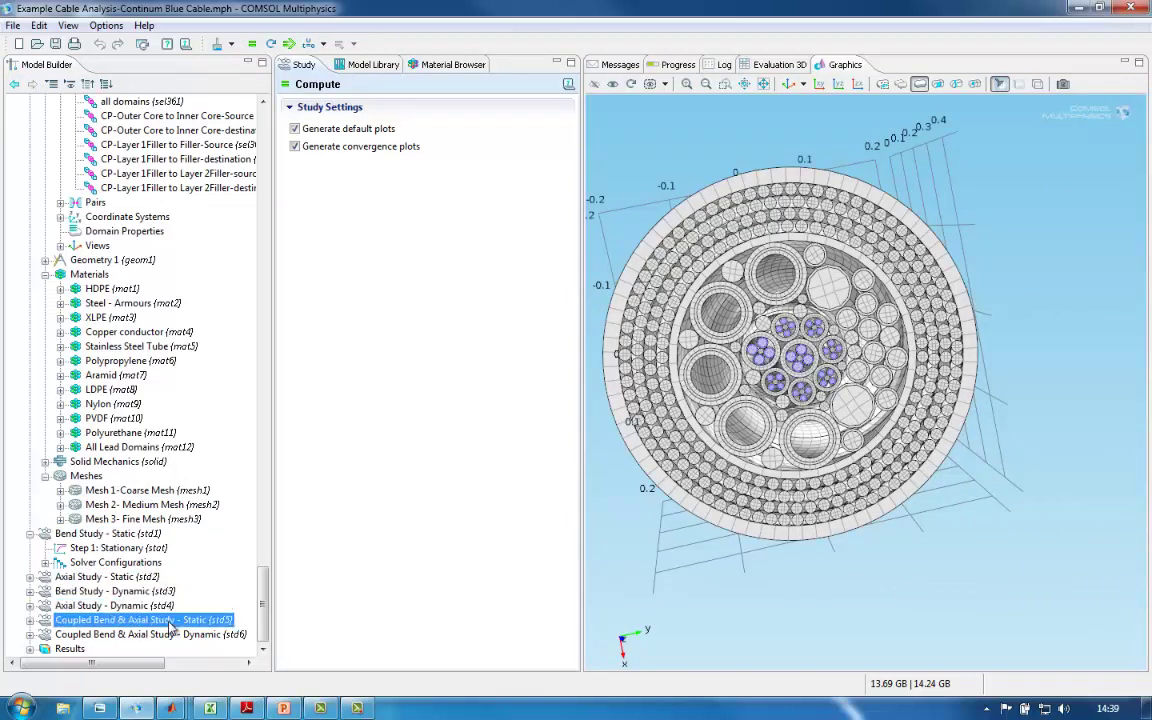
{"action": "left_click", "coordinate": [174, 634]}
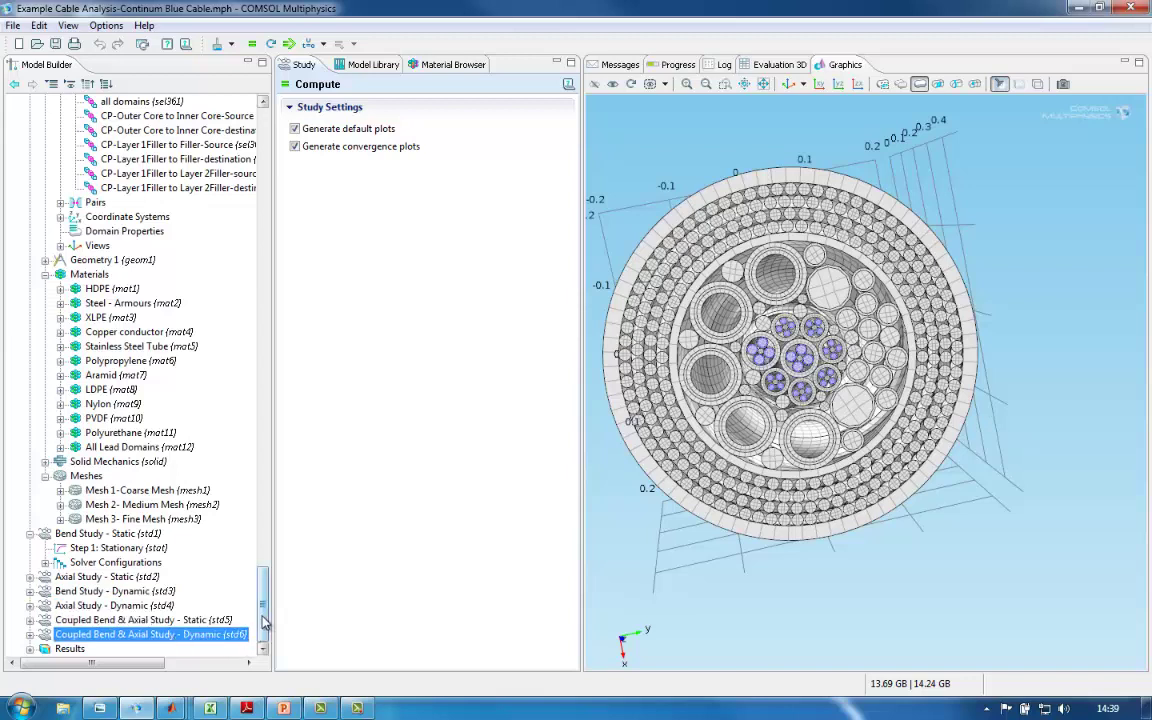
{"action": "left_click", "coordinate": [30, 534]}
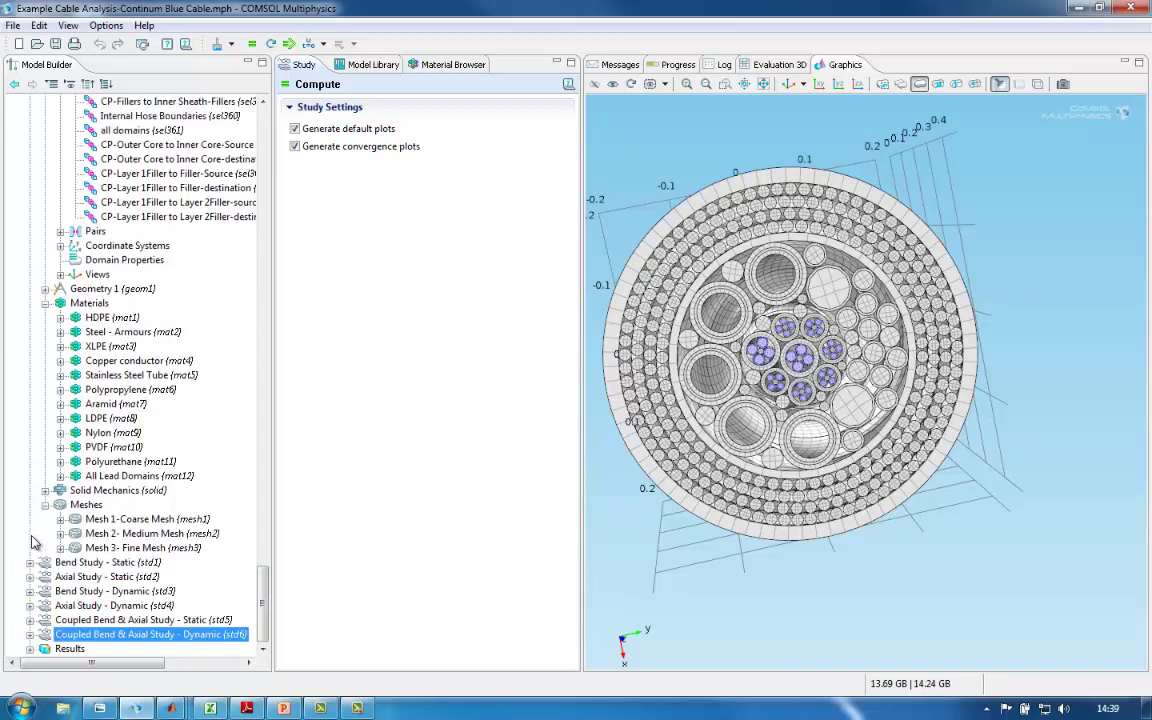
- Expand the results and display the Copper Domains view followed by the All Domains view
{"action": "left_click", "coordinate": [30, 649]}
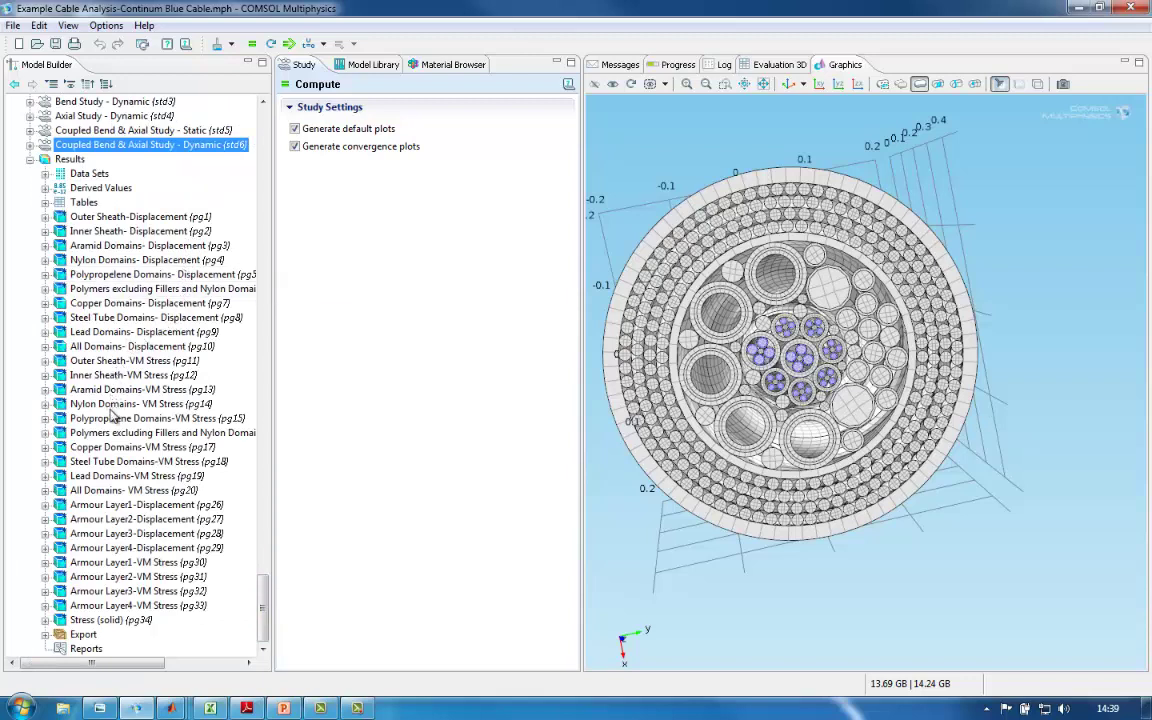
{"action": "left_click", "coordinate": [805, 85]}
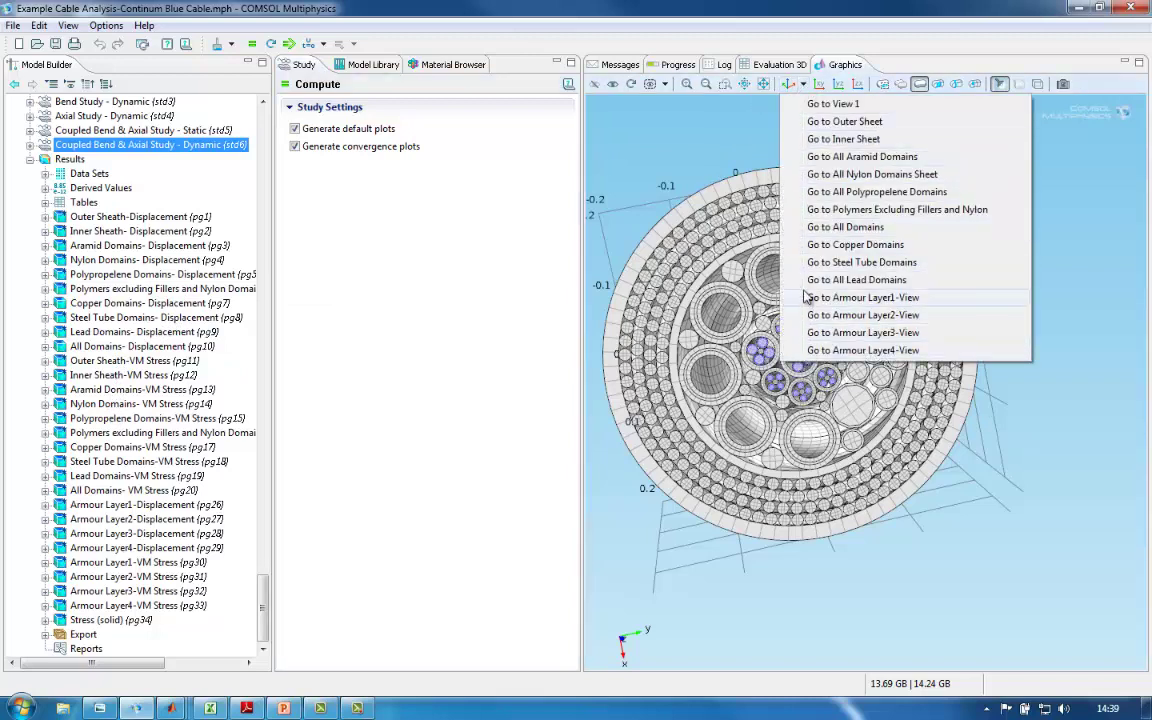
{"action": "left_click", "coordinate": [830, 250]}
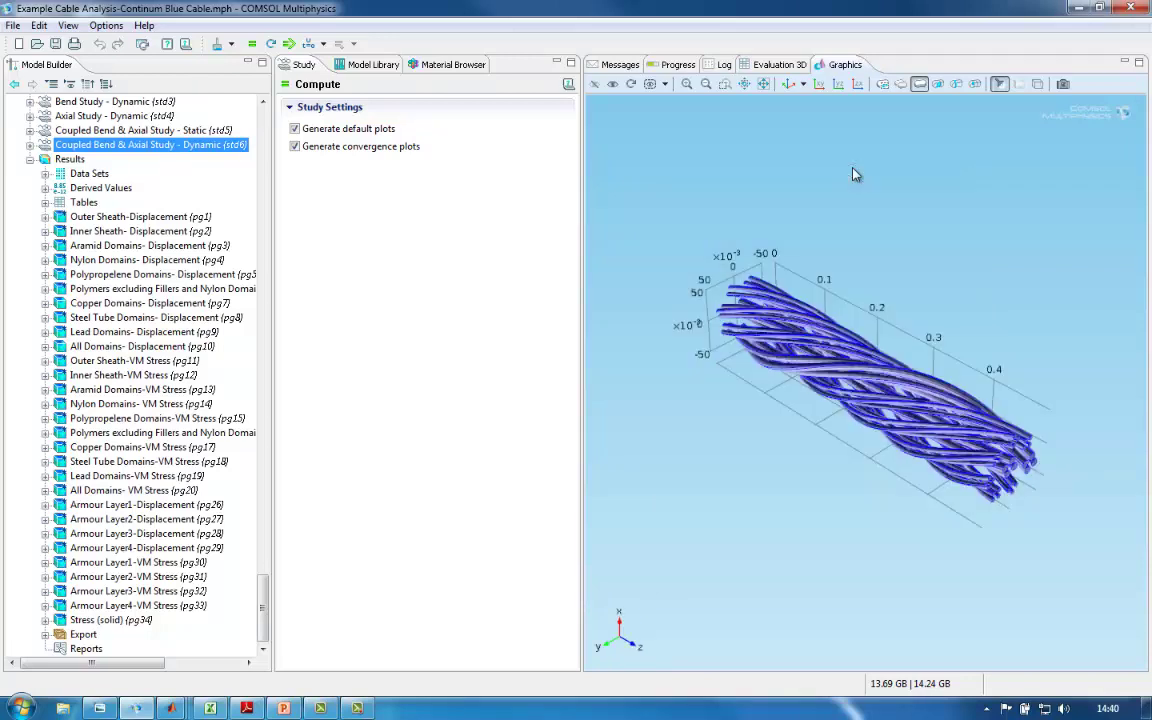
{"action": "left_click", "coordinate": [803, 91]}
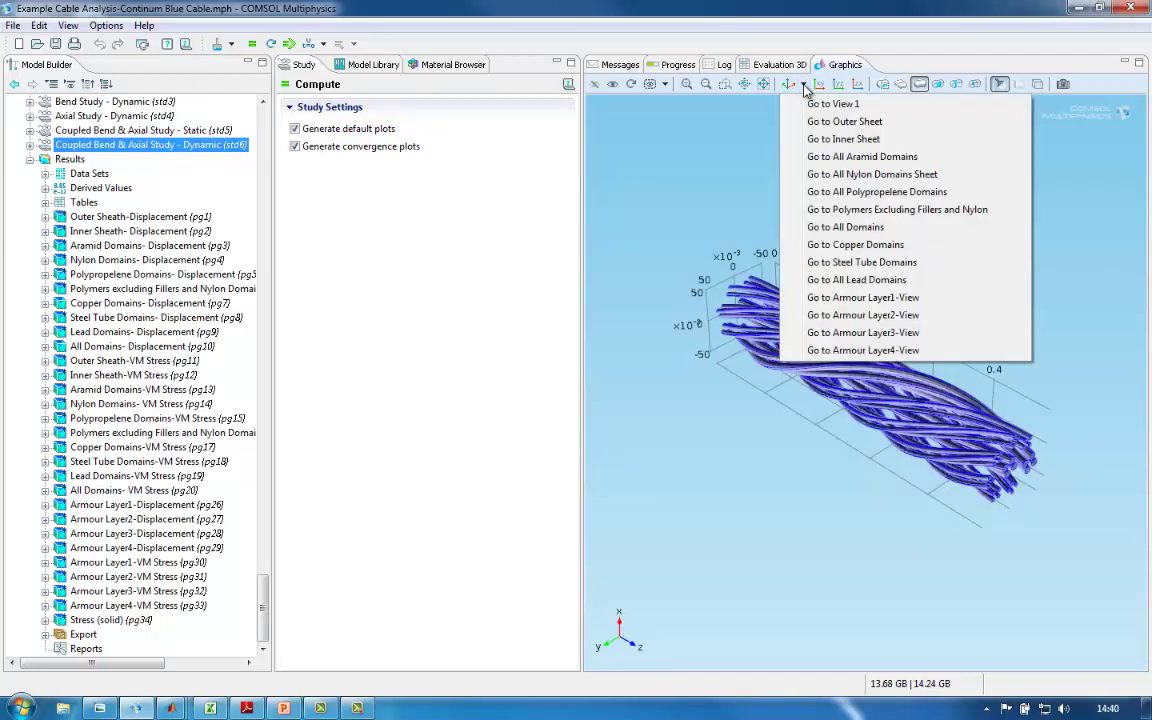
{"action": "left_click", "coordinate": [830, 230]}
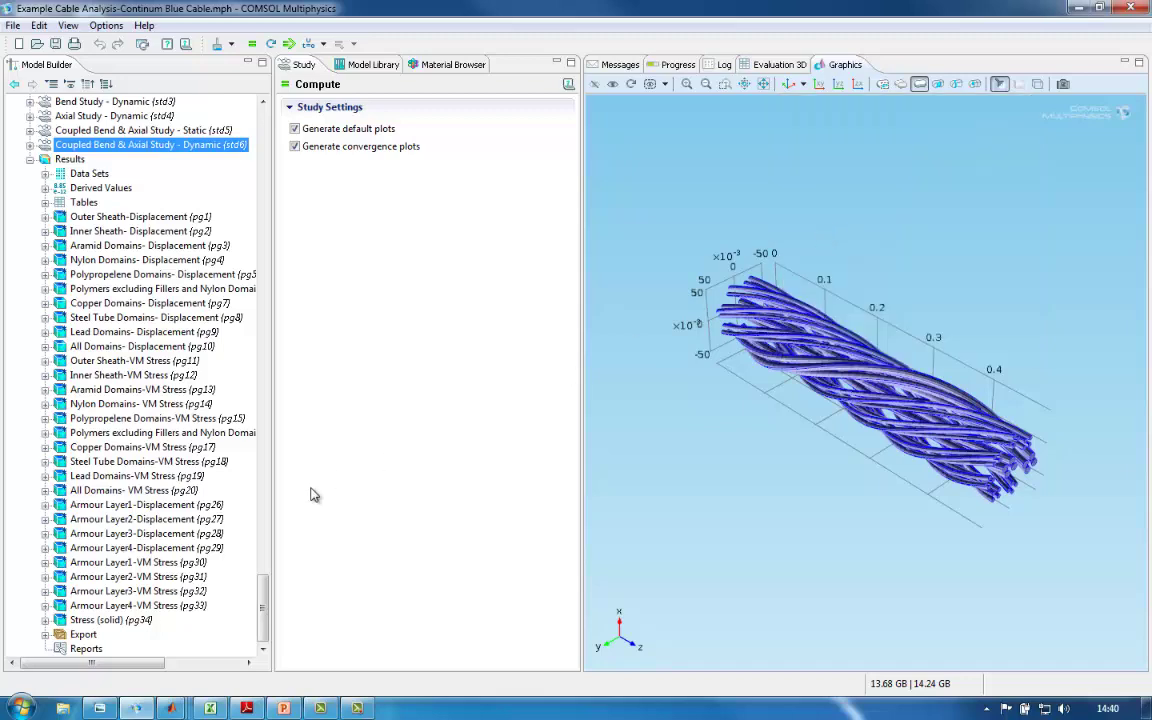
- Expand the Export node under the results and look through its displacement and VM stress image exports
{"action": "left_click", "coordinate": [45, 634]}
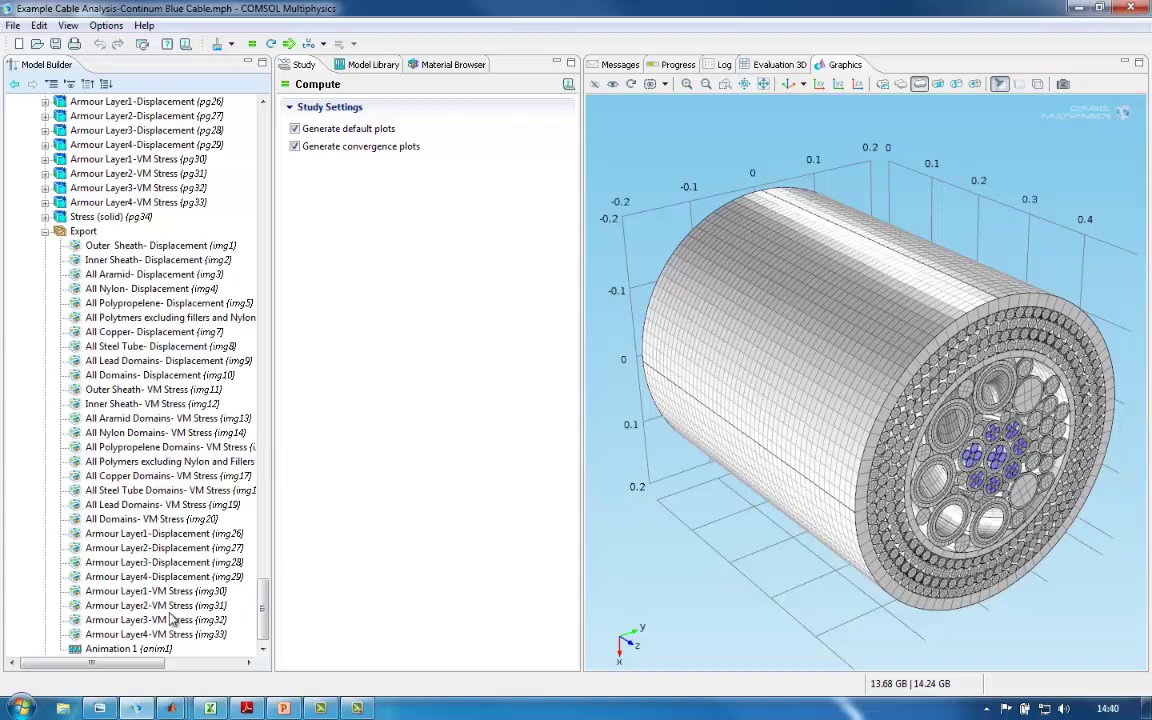
{"action": "scroll", "coordinate": [236, 530], "scroll_direction": "down", "scroll_amount": 1}
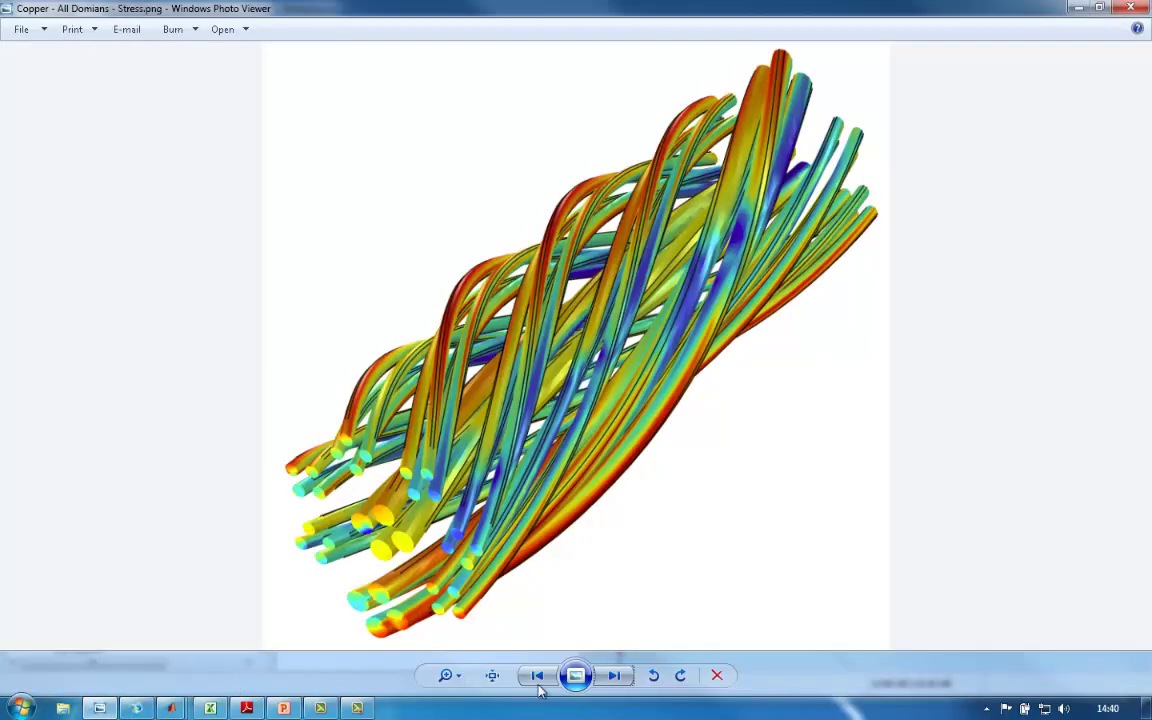
- Page through the stress images in Windows Photo Viewer to All Polymers, and switch to the Continuum Blue Ltd presentation in PowerPoint
{"action": "left_click", "coordinate": [614, 676]}
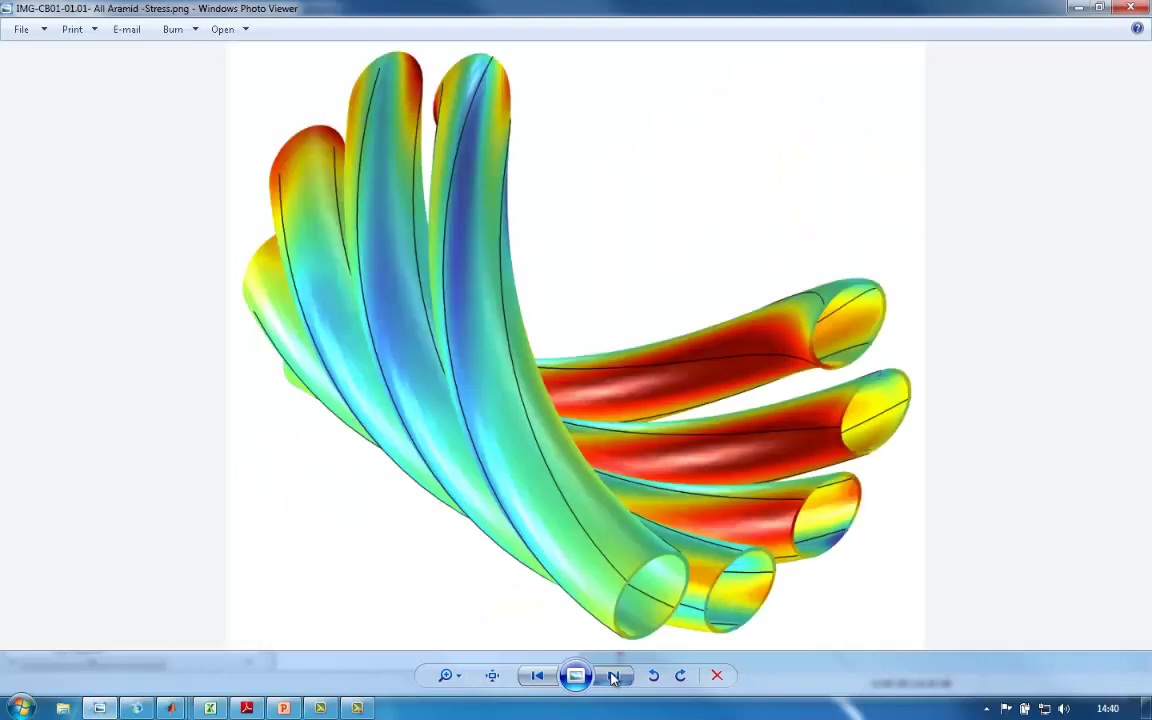
{"action": "left_click", "coordinate": [614, 676]}
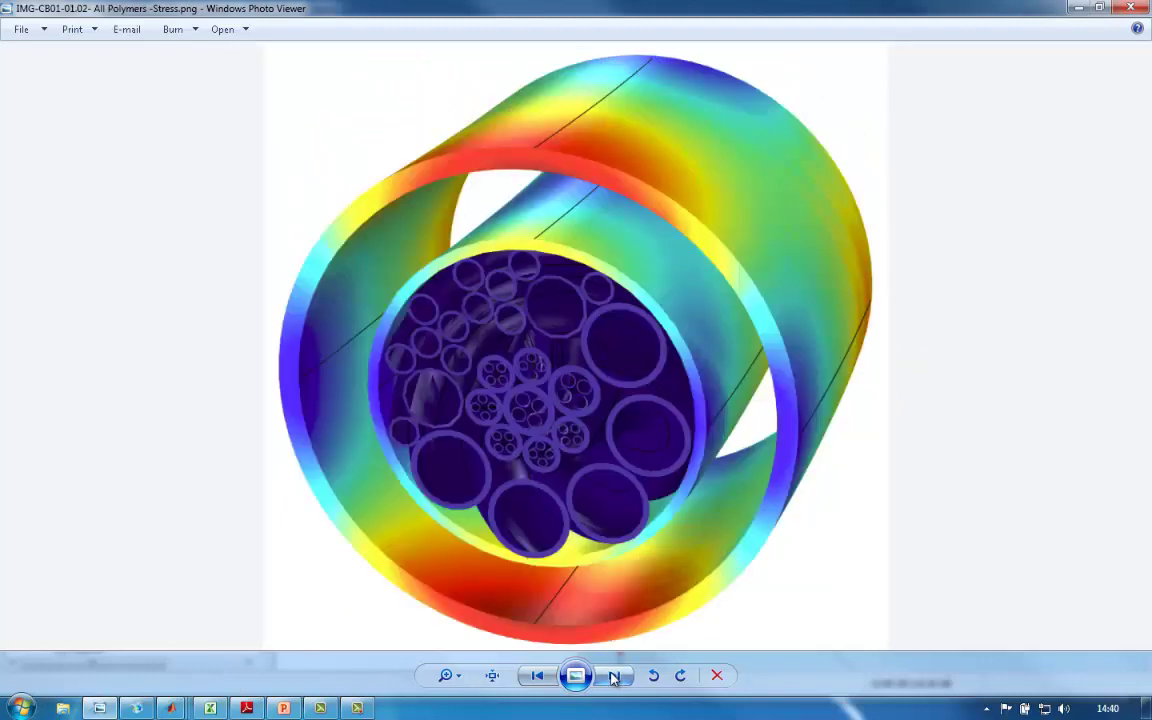
{"action": "left_click", "coordinate": [283, 708]}
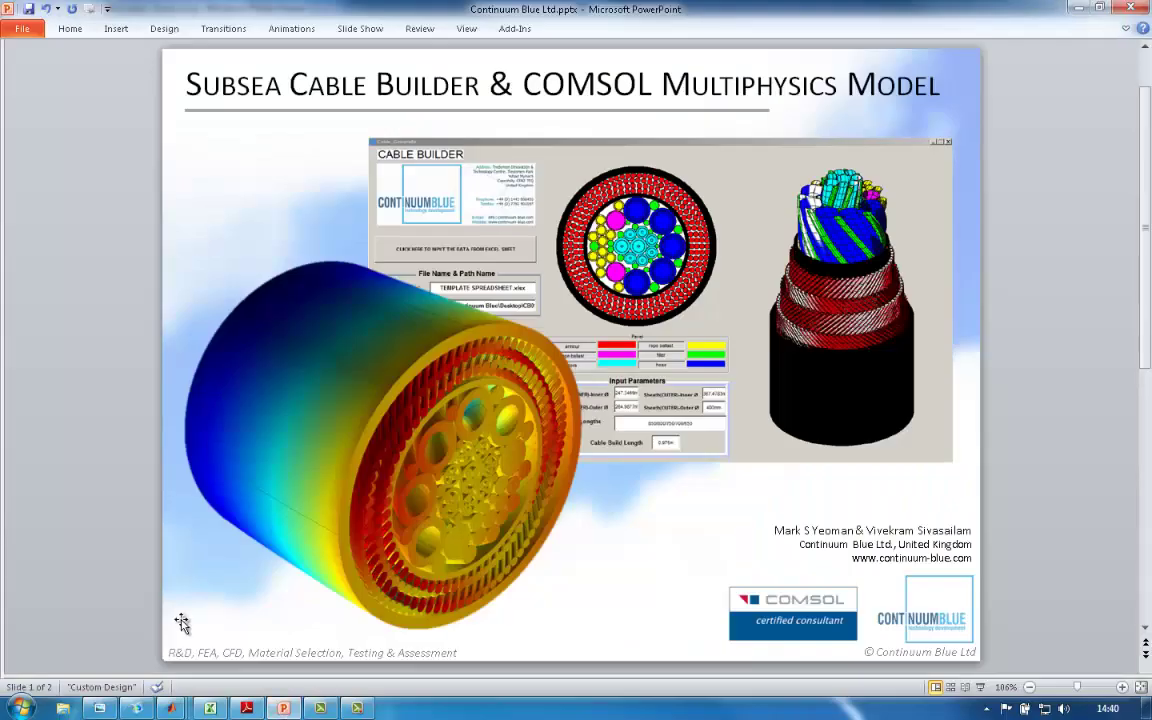